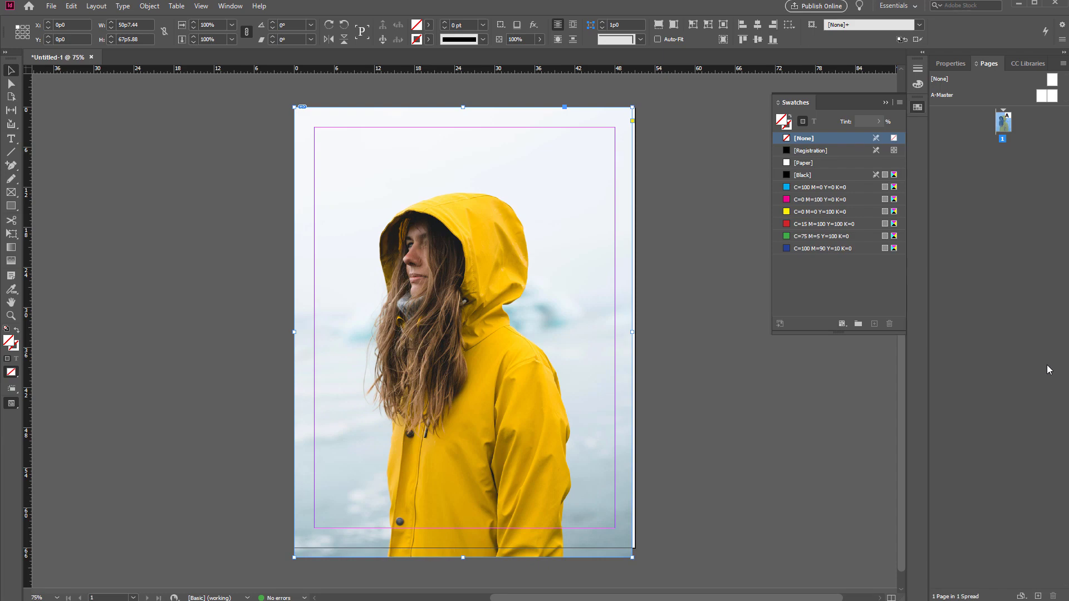
Set the raincoat photo's Display Performance to Fast Display, so it shows as a grey placeholder.
click(483, 167)
right_click(387, 146)
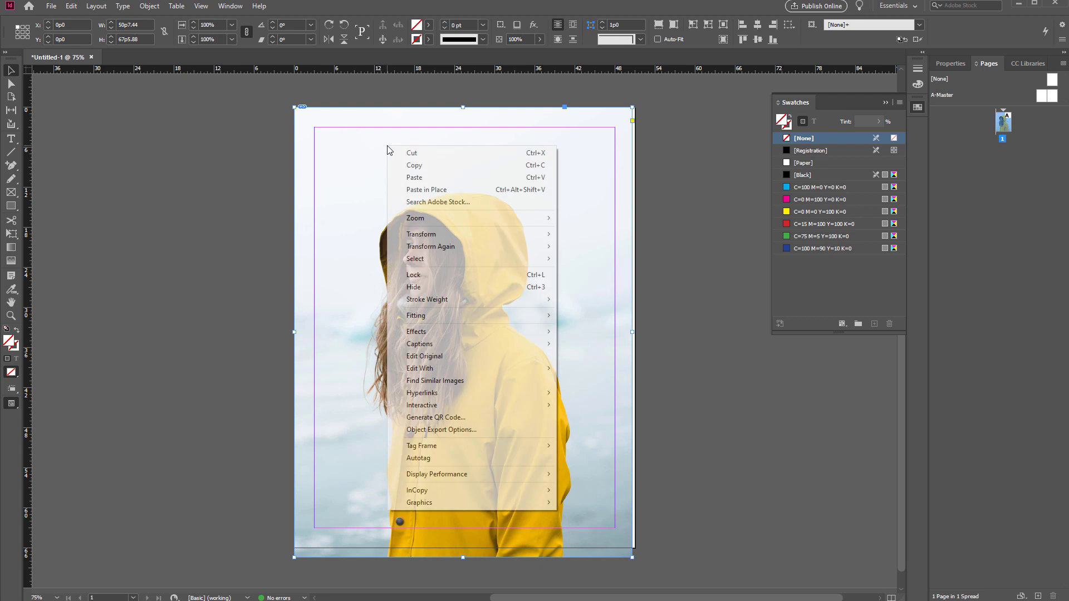
mouse_move(469, 474)
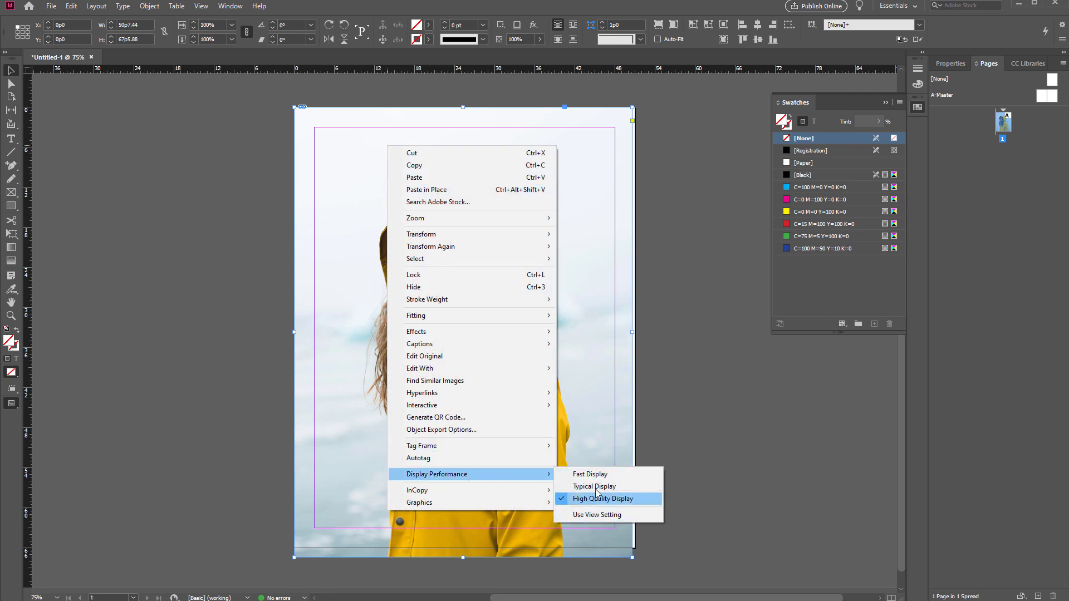
click(584, 479)
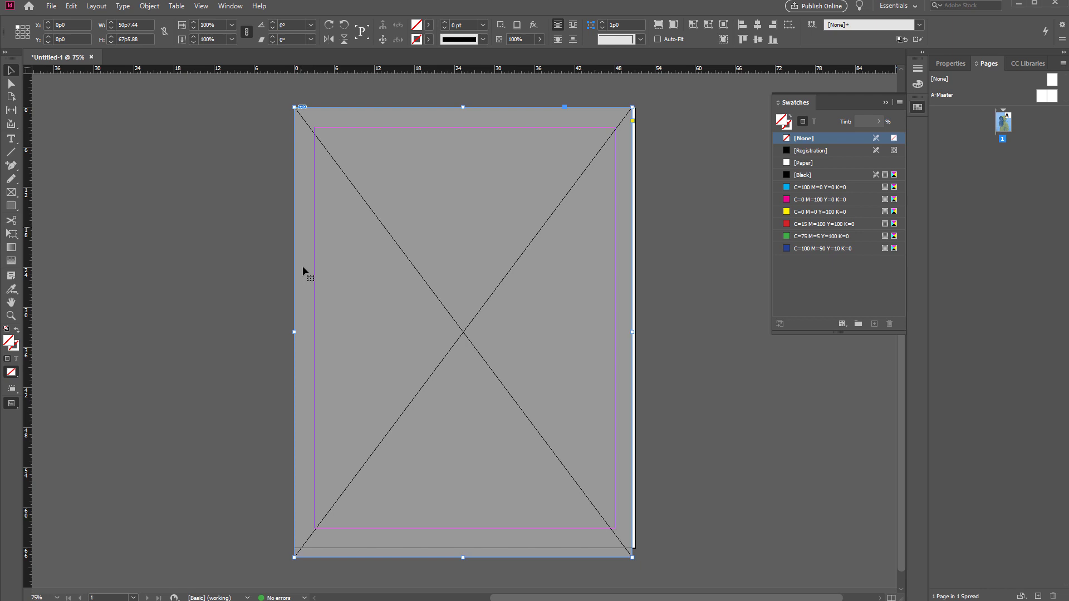
Switch the placeholder photo back to Typical Display through its Display Performance menu.
right_click(451, 322)
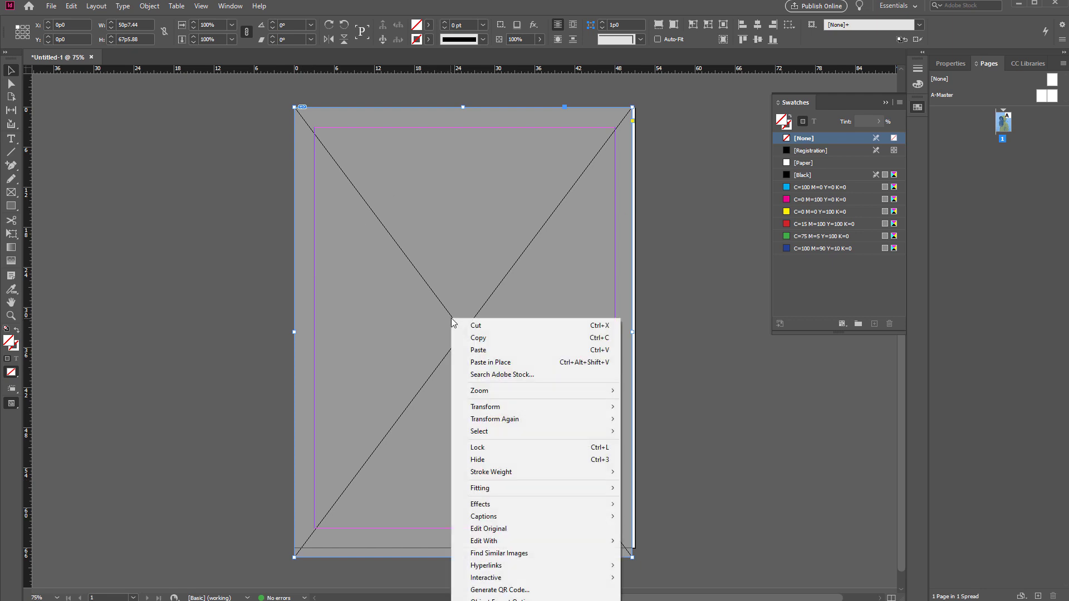
right_click(539, 119)
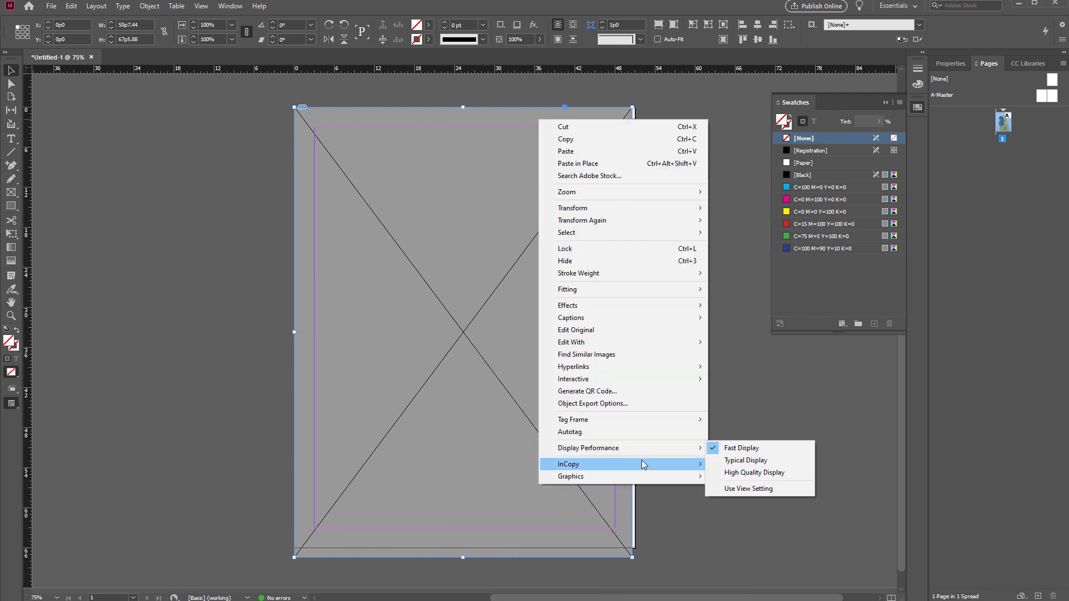
mouse_move(674, 448)
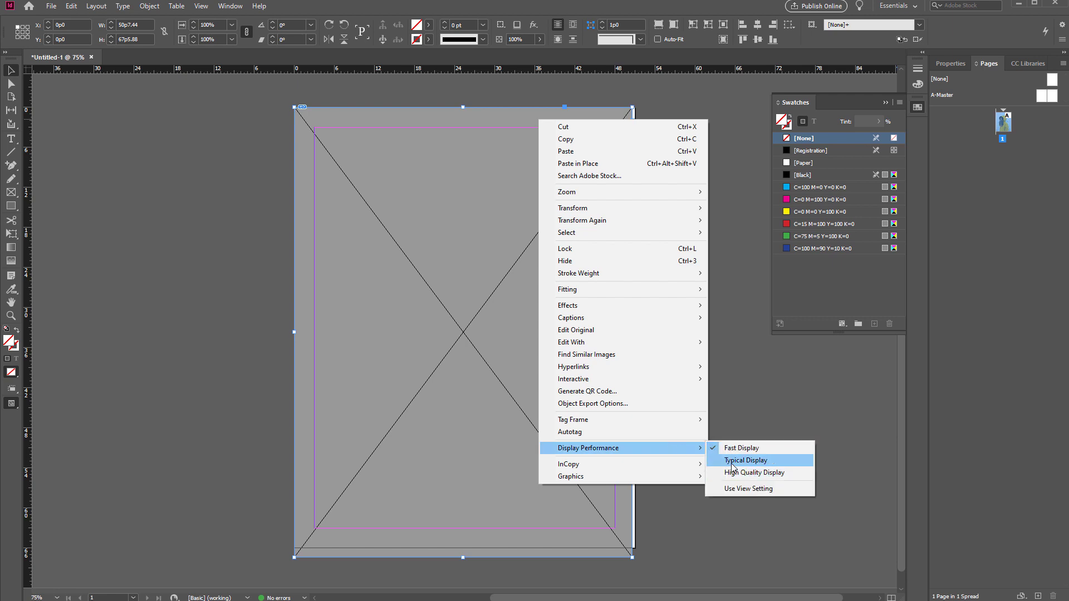
click(734, 472)
Zoom in on the face, apply High Quality Display, then zoom back out to 150%.
scroll(518, 287, up, 5)
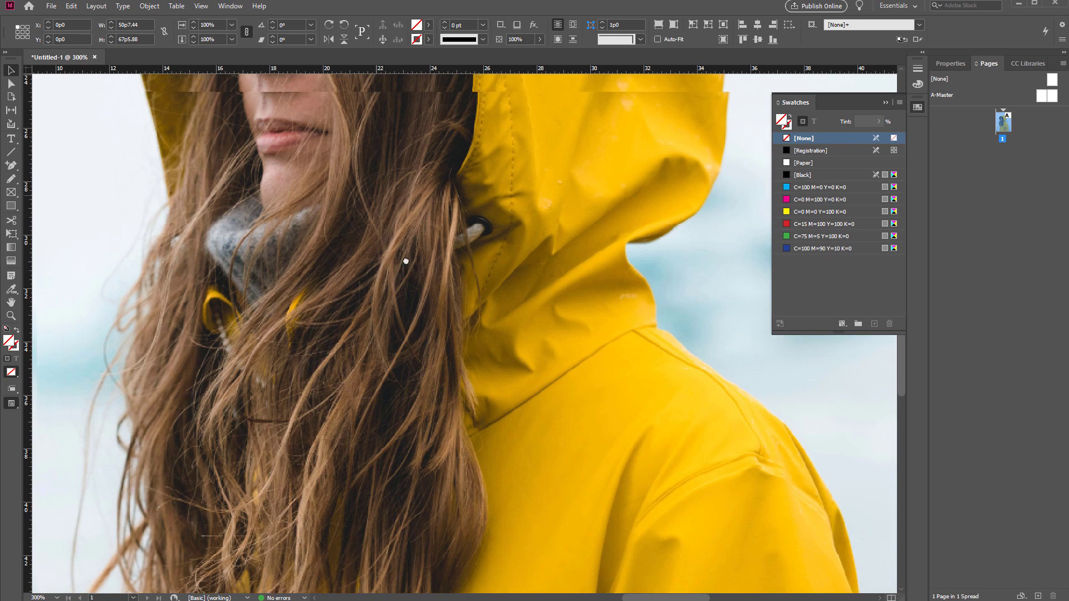
drag(405, 261, 460, 453)
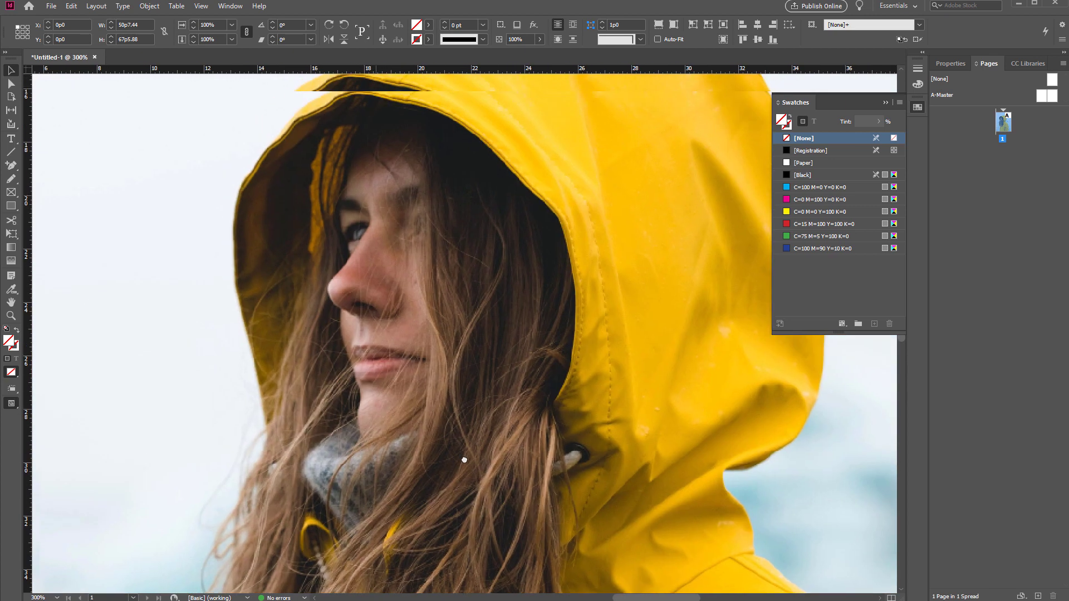
right_click(535, 207)
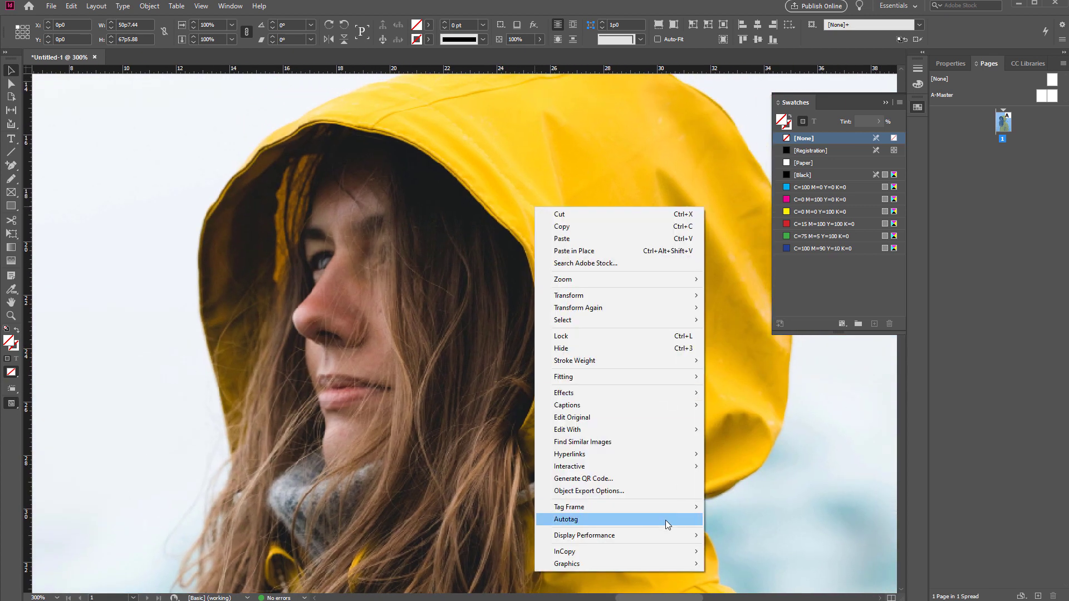
mouse_move(658, 536)
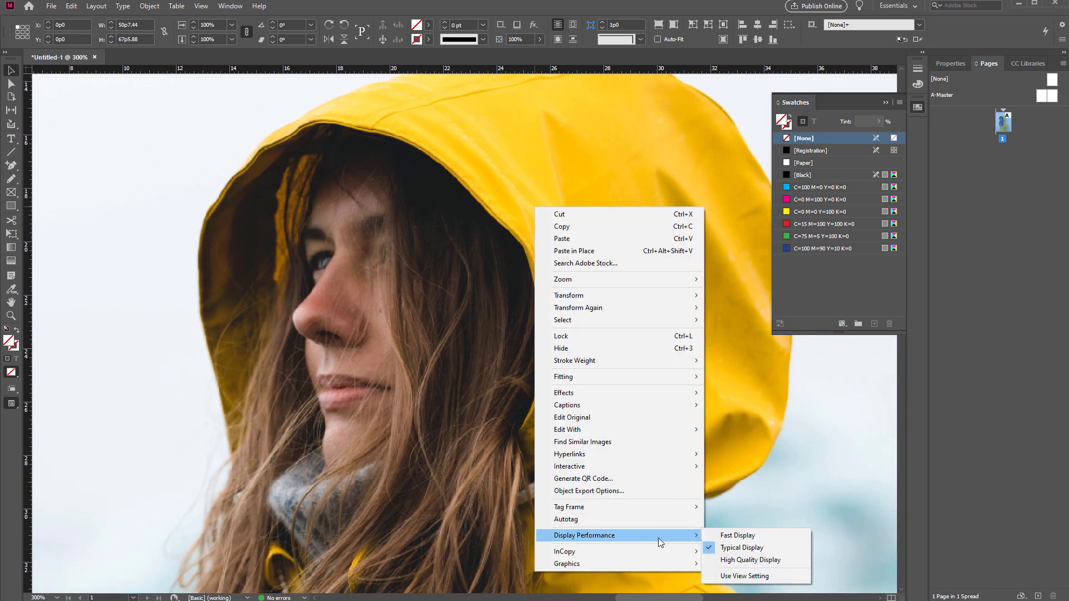
click(733, 562)
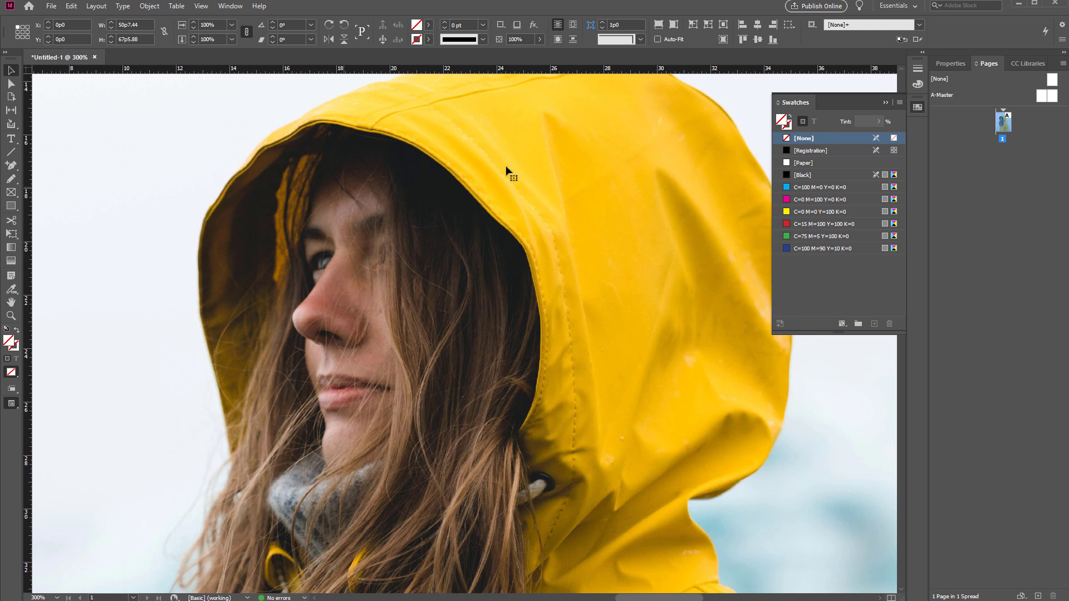
key(ctrl+minus)
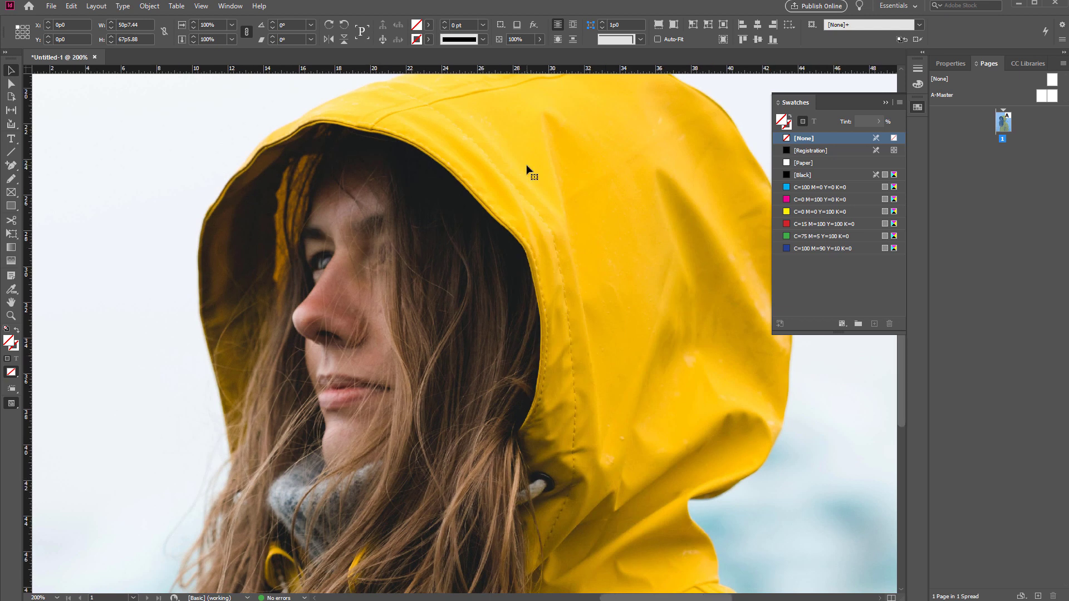
key(ctrl+minus)
key(ctrl+minus)
key(ctrl+minus)
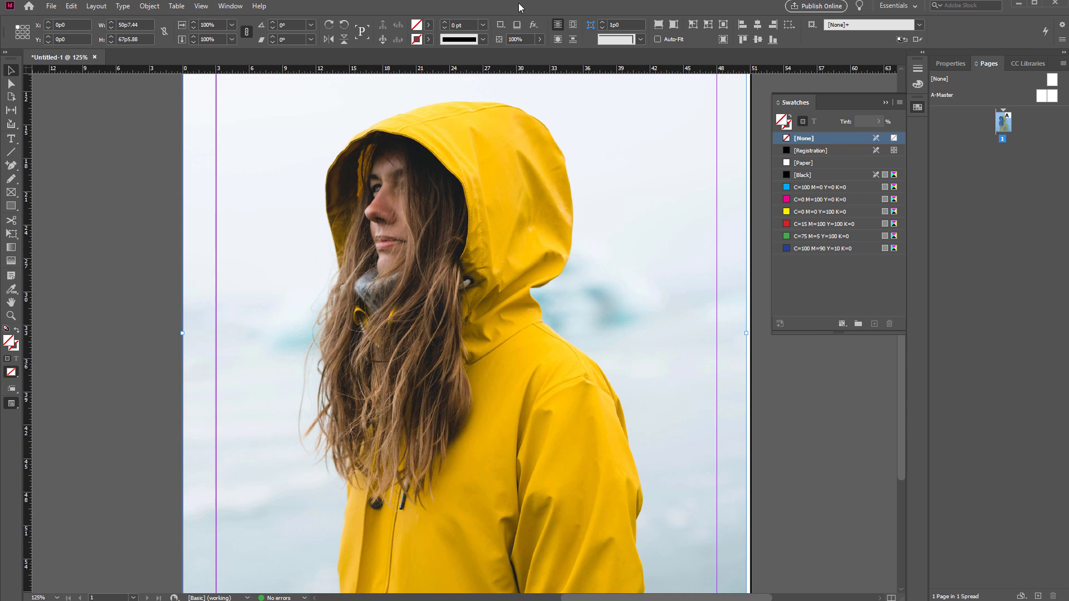
right_click(531, 203)
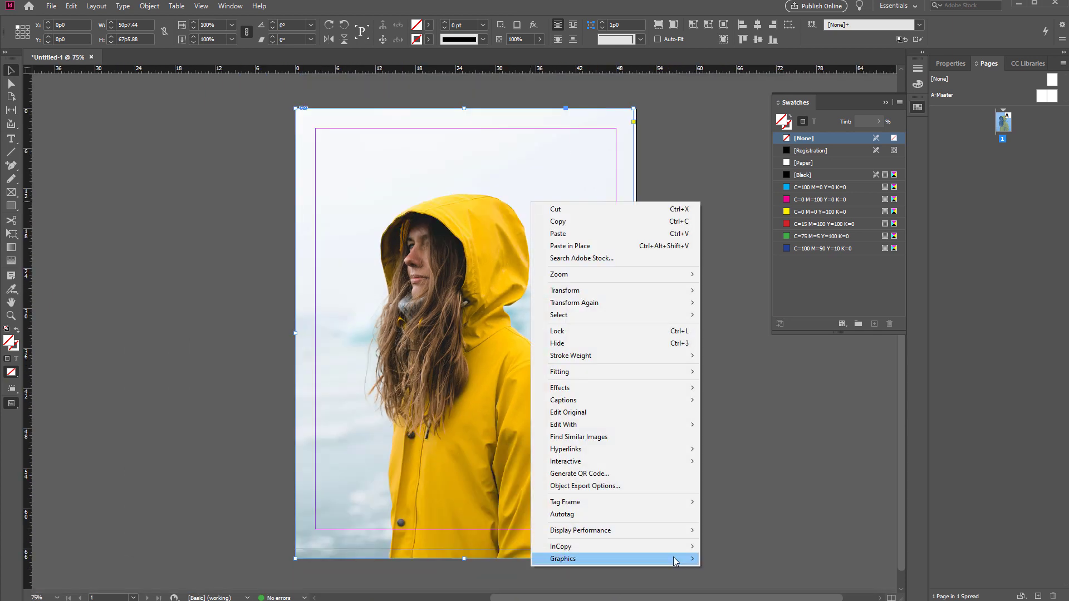
mouse_move(676, 530)
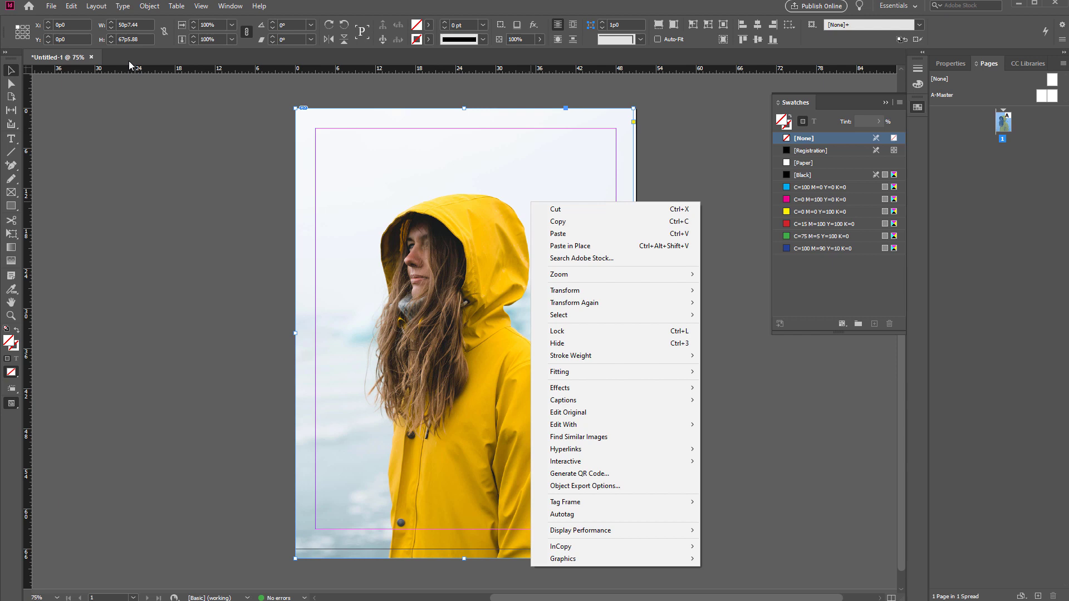
click(56, 60)
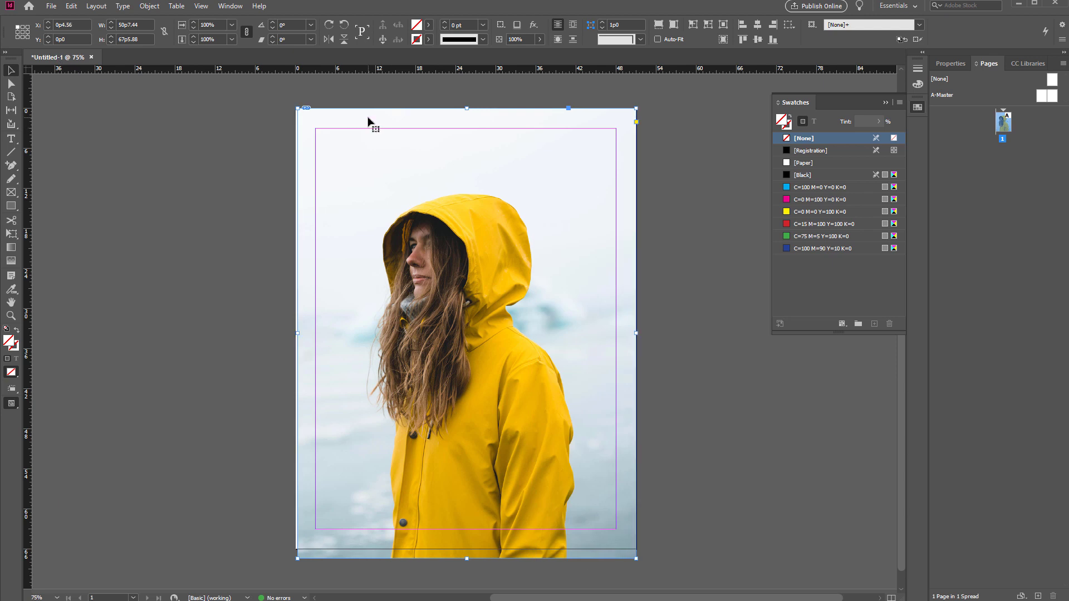
drag(367, 120, 376, 128)
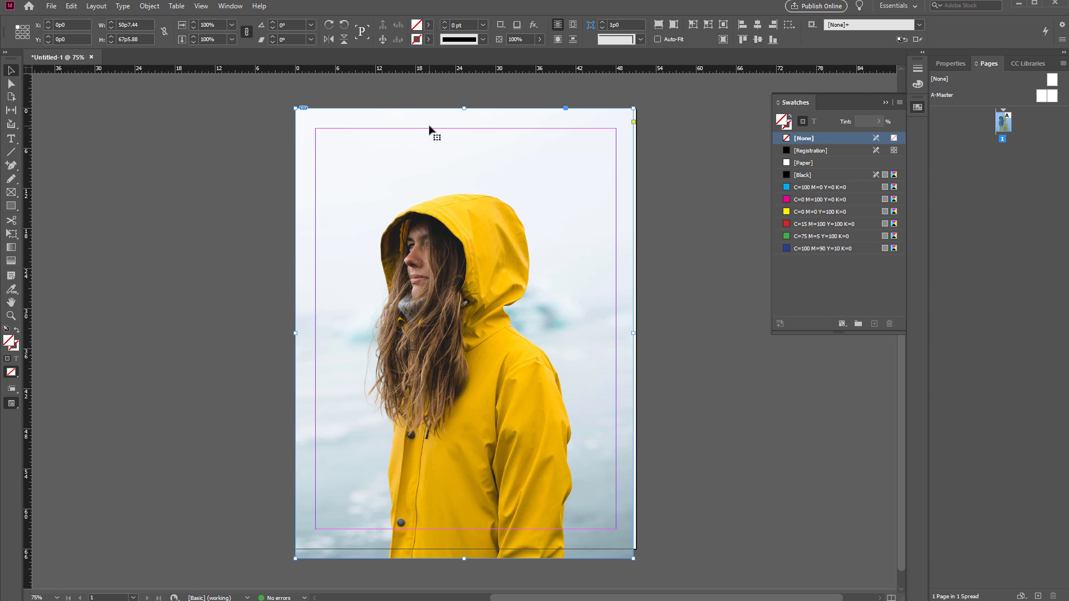
Dismiss the photo's context menu and show the View menu's Display Performance submenu.
right_click(548, 340)
mouse_move(626, 298)
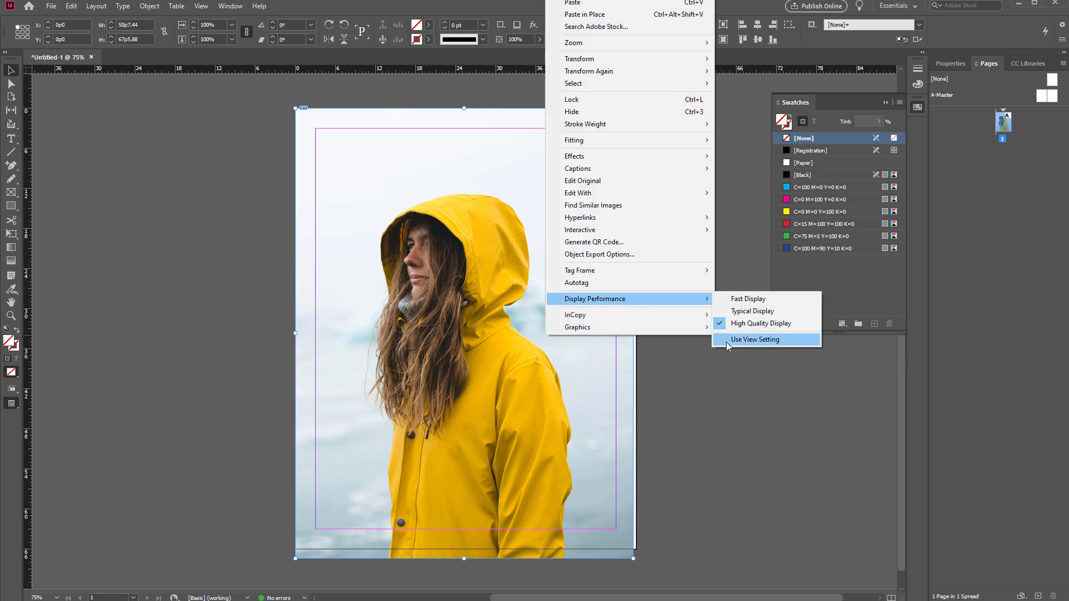
click(320, 6)
click(201, 6)
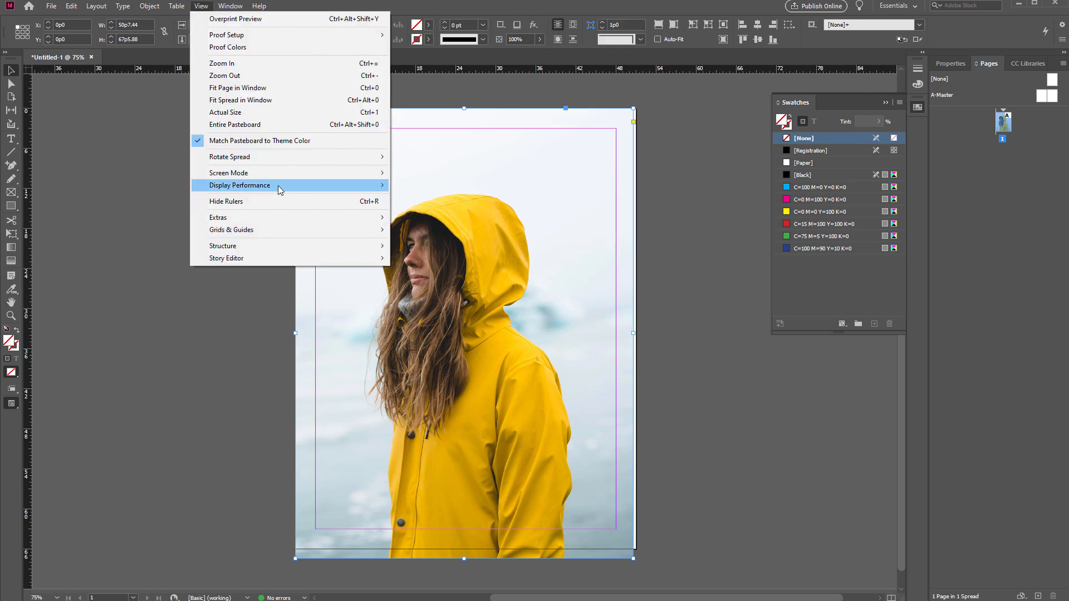
mouse_move(278, 185)
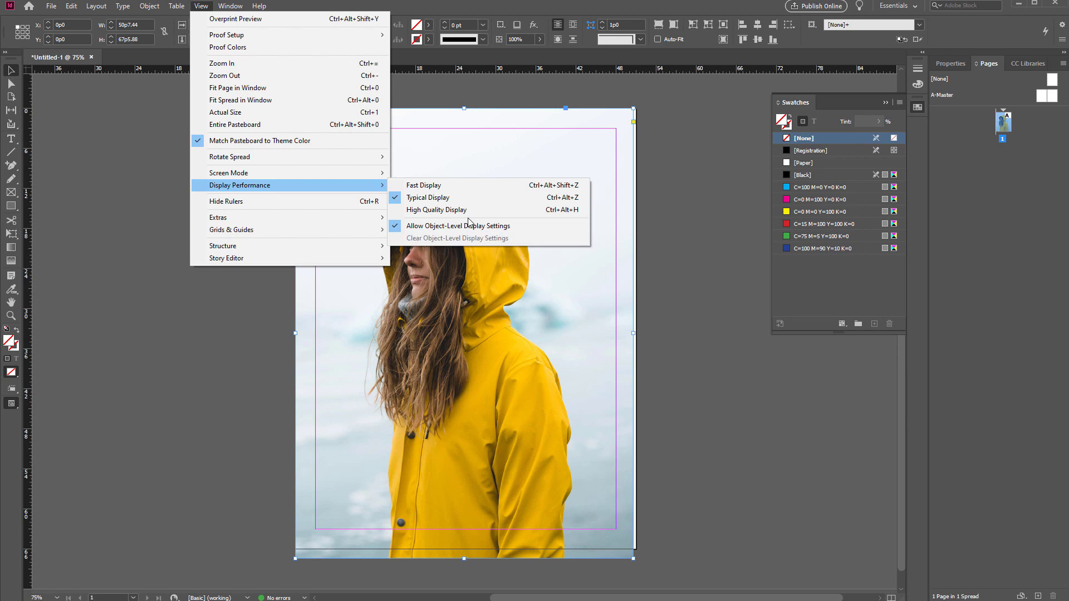
Open the Display Performance page of Edit > Preferences.
click(410, 8)
click(70, 7)
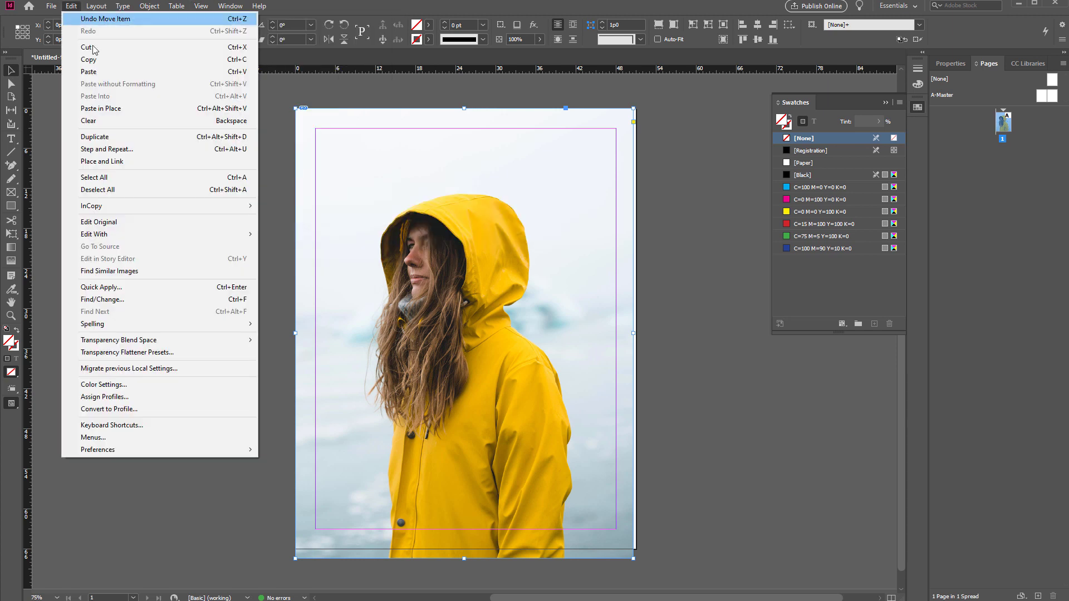
mouse_move(182, 449)
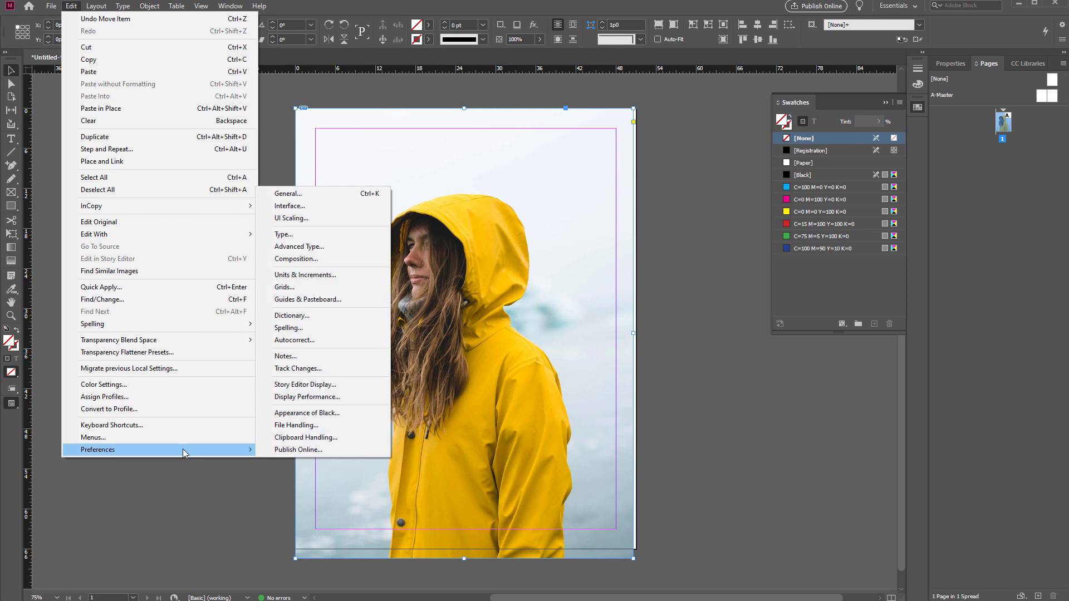
click(318, 397)
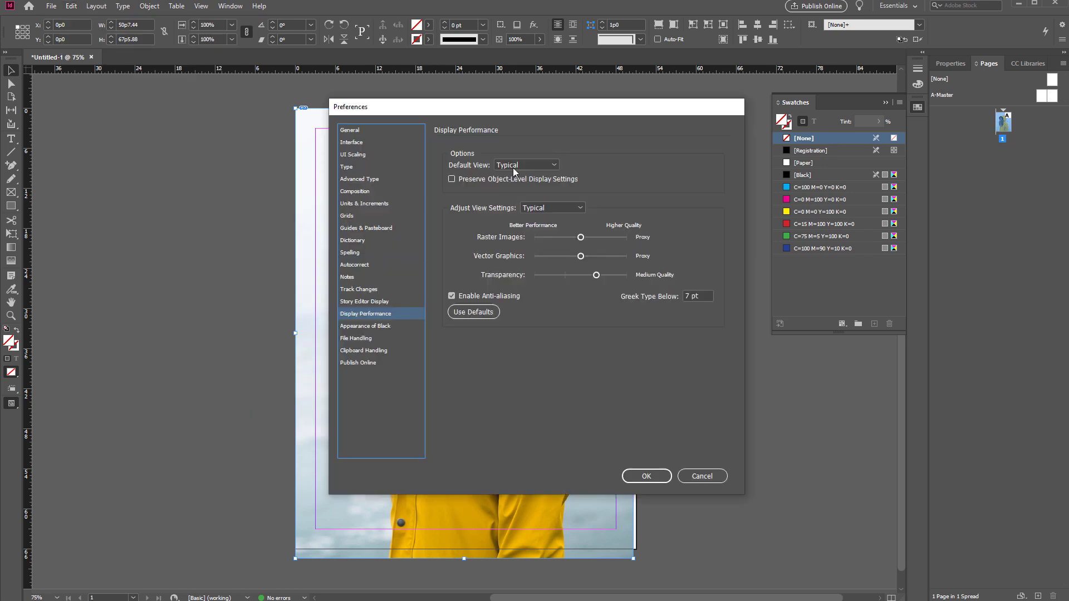
Review the Default View and Adjust View Settings choices, leaving both at Typical.
click(514, 165)
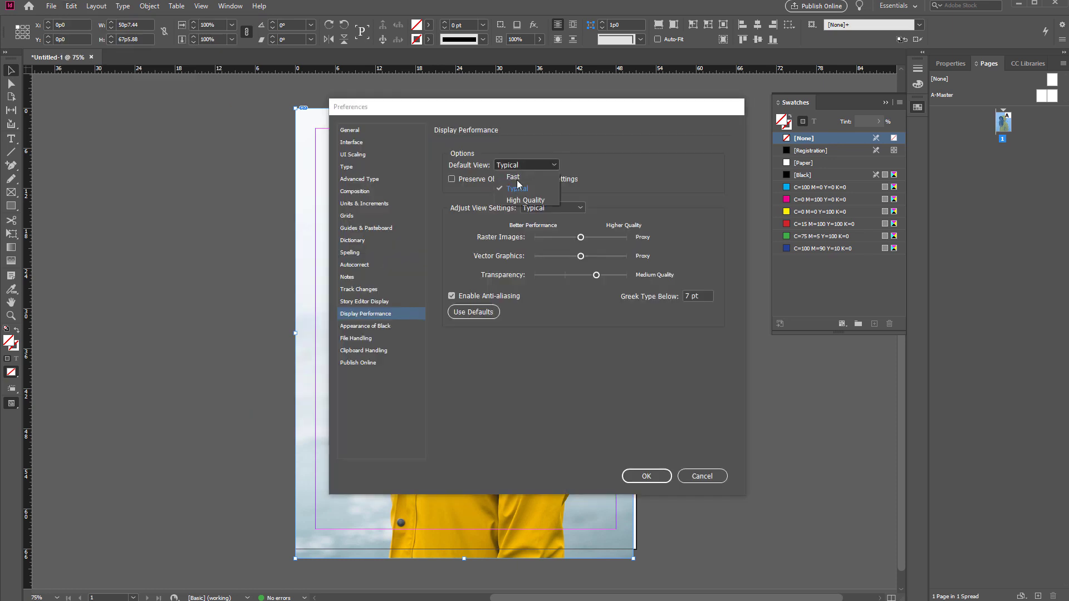
click(553, 145)
drag(515, 111, 192, 66)
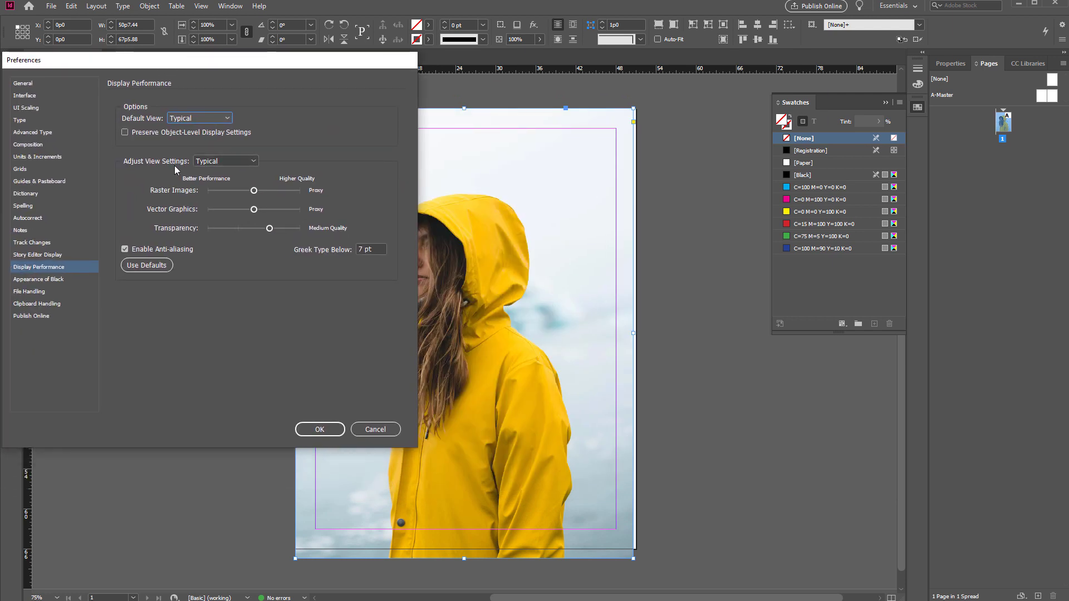
click(224, 161)
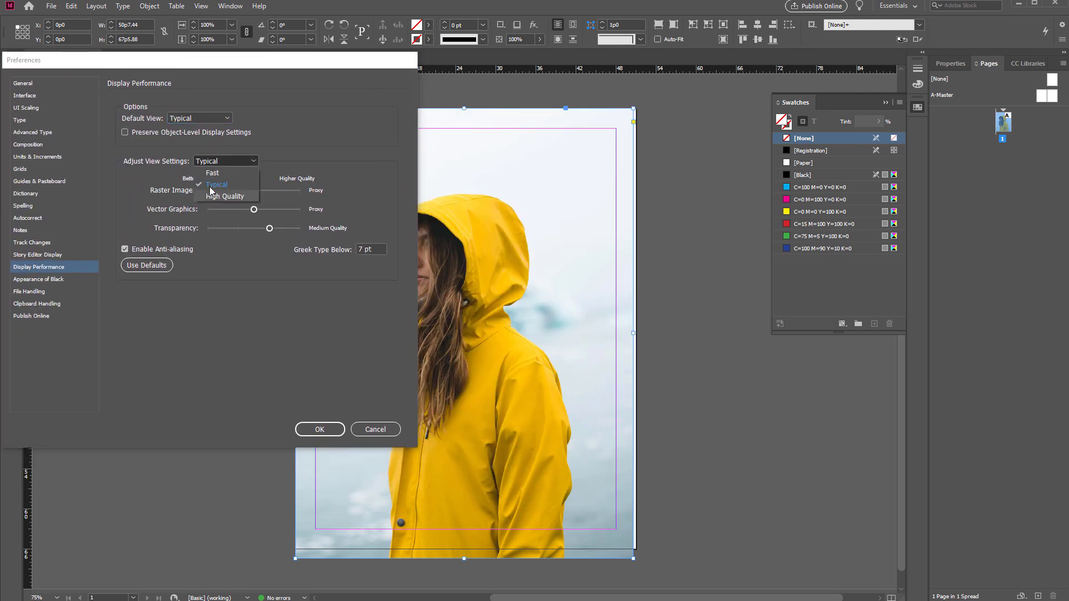
click(215, 179)
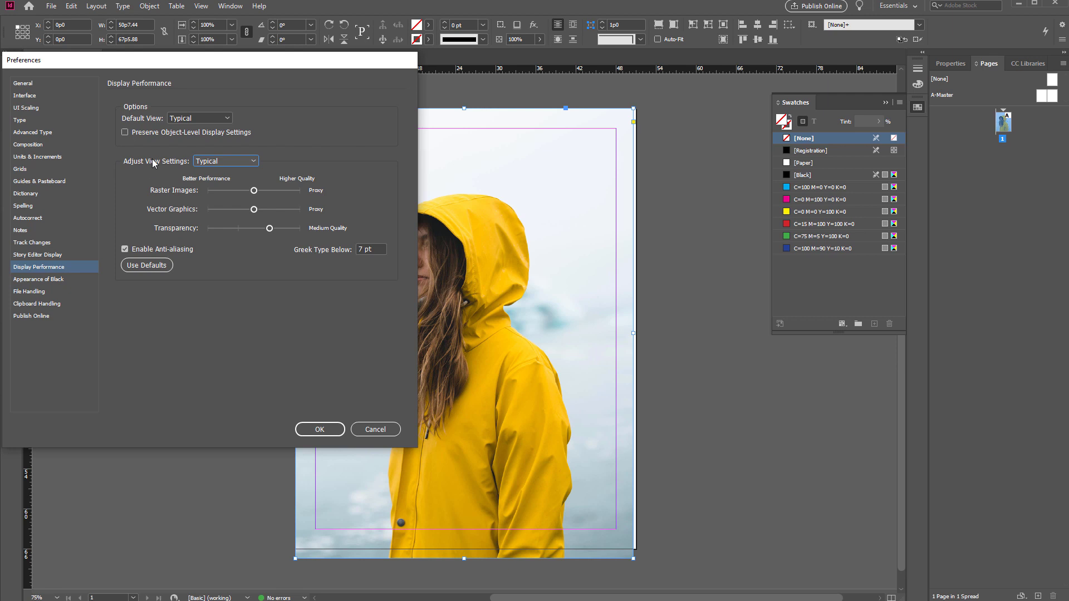
drag(204, 62, 252, 72)
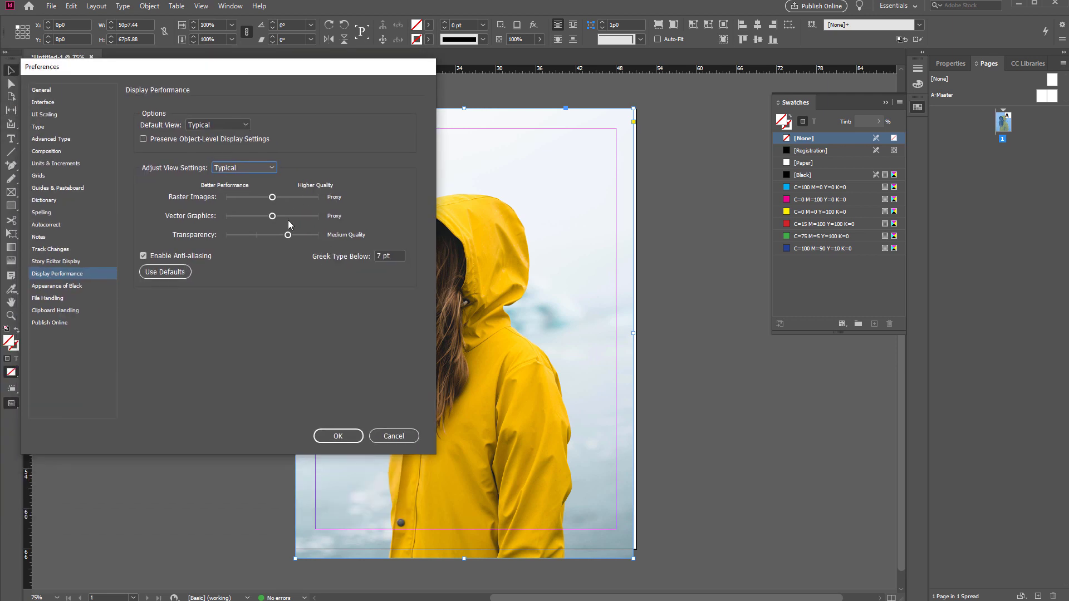
Switch Adjust View Settings to High Quality and lower Transparency to Medium Quality.
click(250, 168)
click(235, 202)
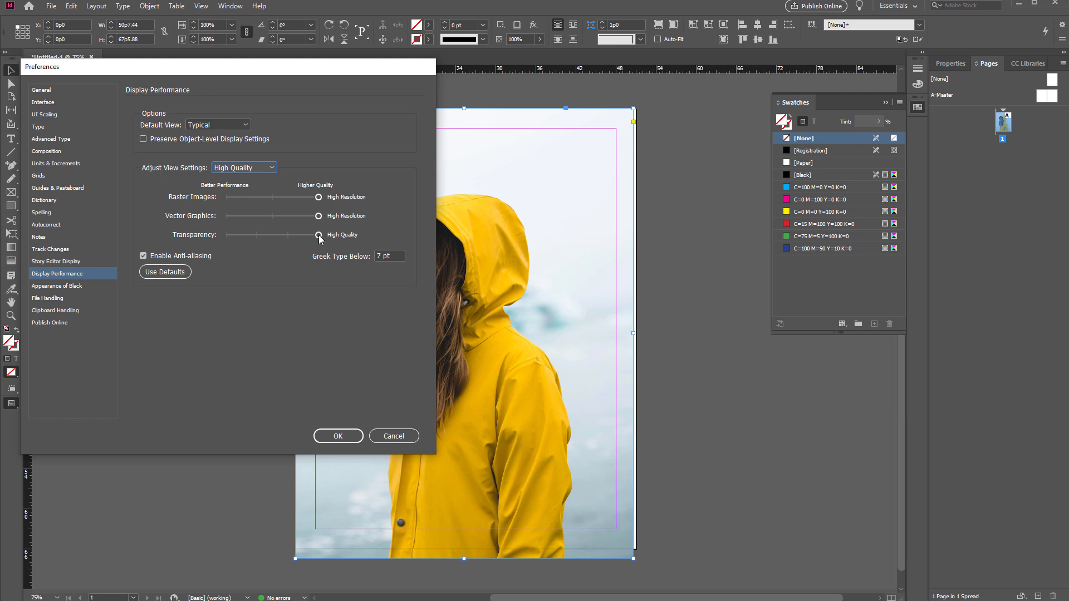
drag(320, 238, 276, 240)
click(405, 436)
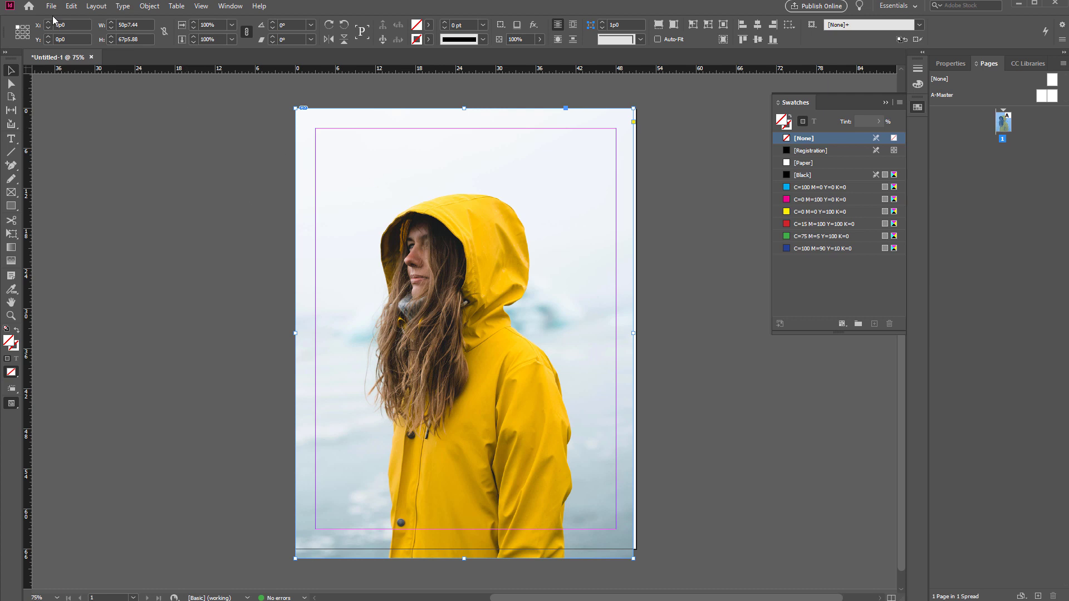
click(72, 6)
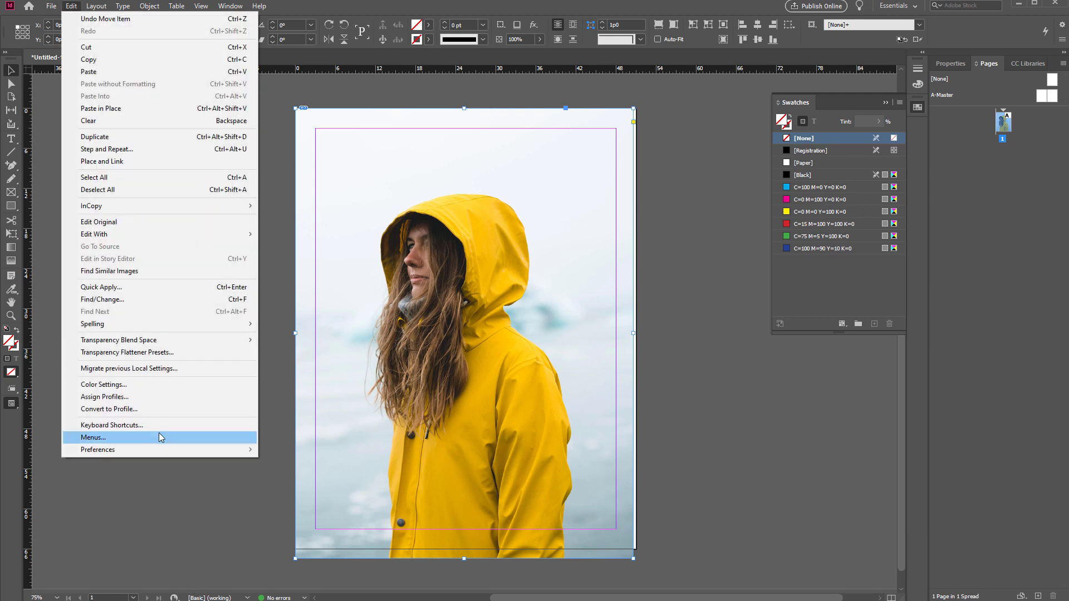
mouse_move(145, 450)
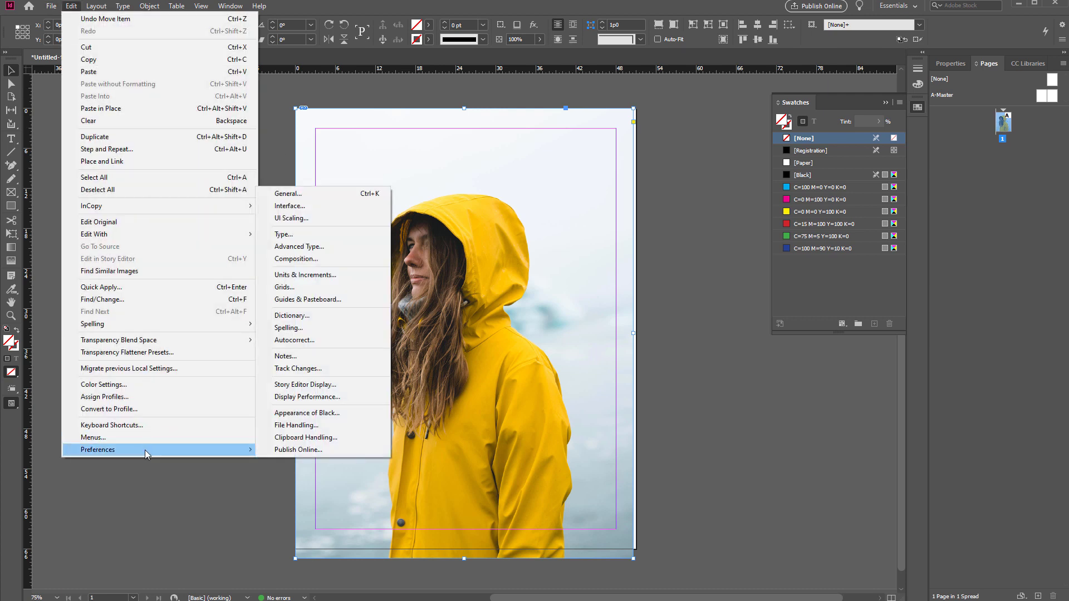
click(440, 9)
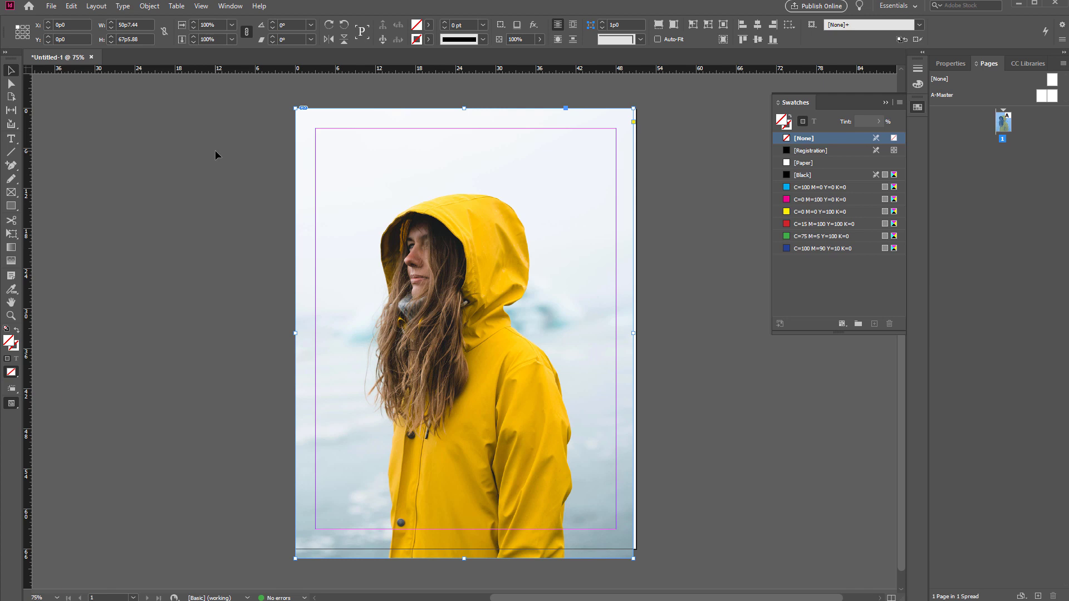
click(229, 6)
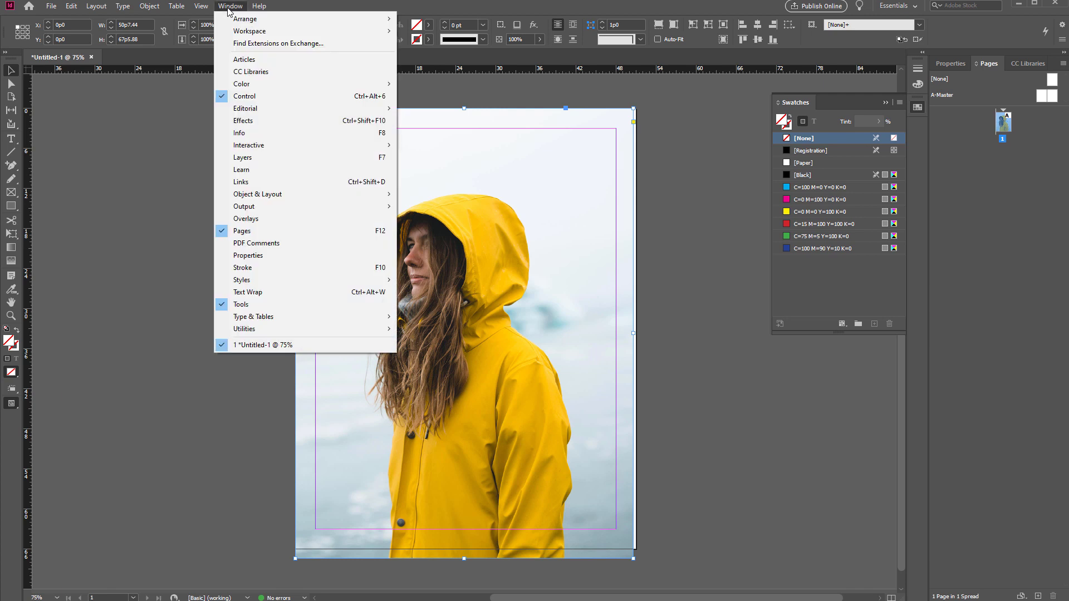
click(494, 14)
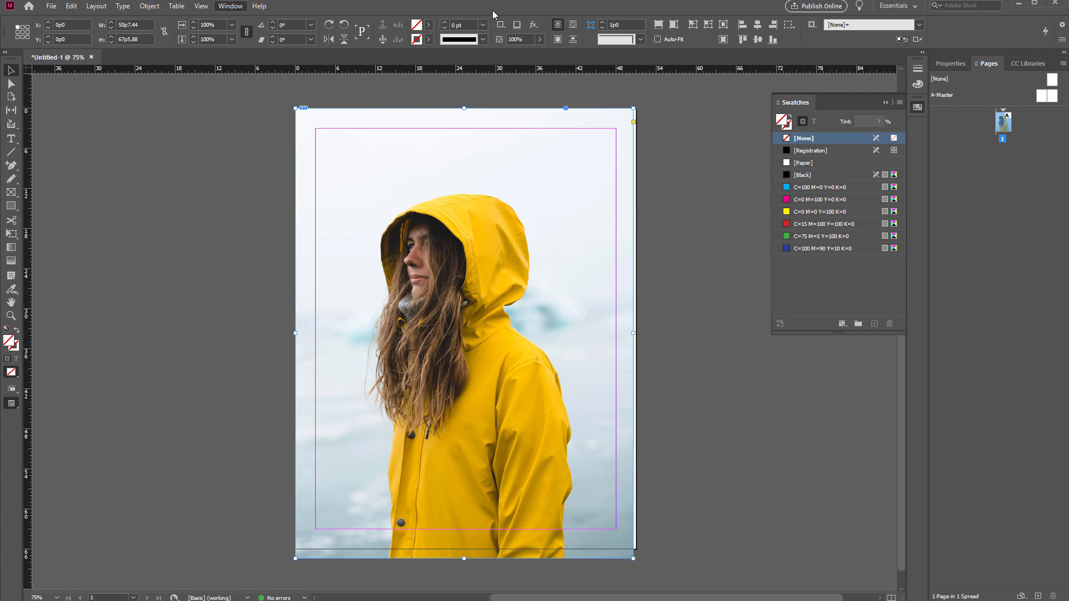